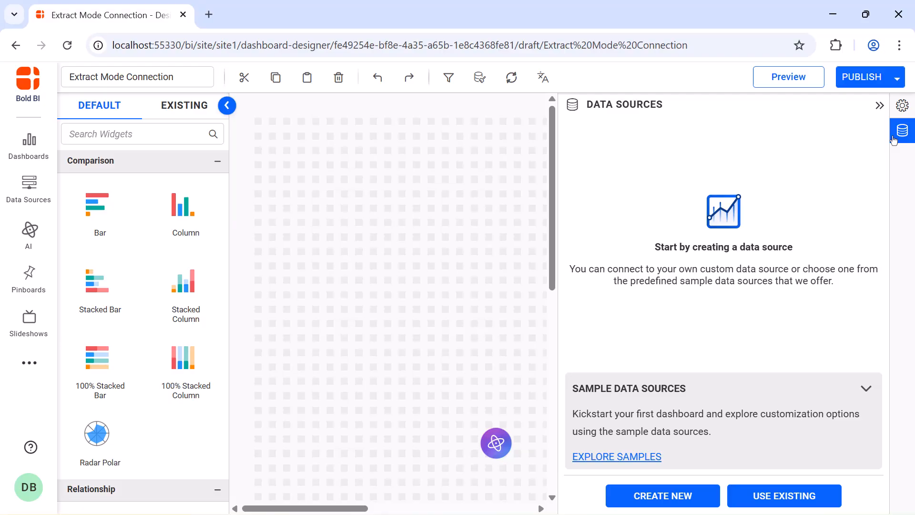
Start a new data source using the PostgreSQL connector, searching the connector list for "post"
click(667, 497)
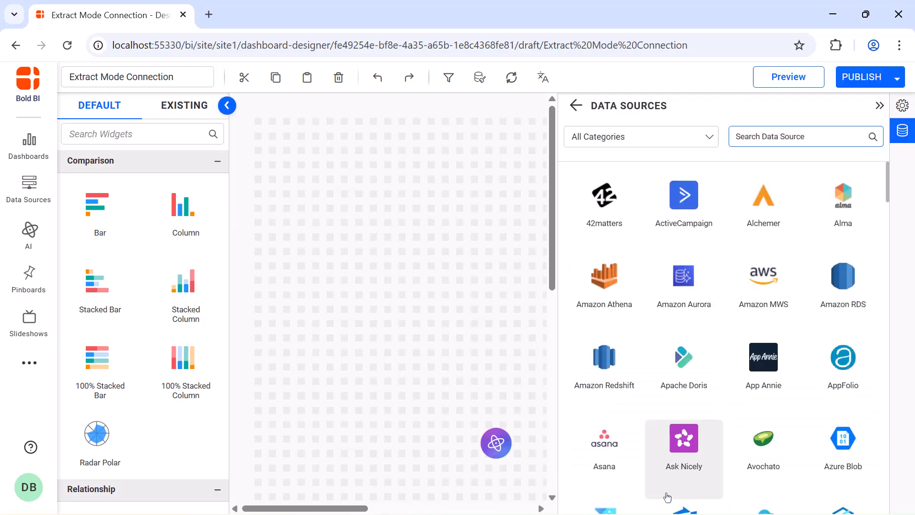
click(811, 136)
text(post)
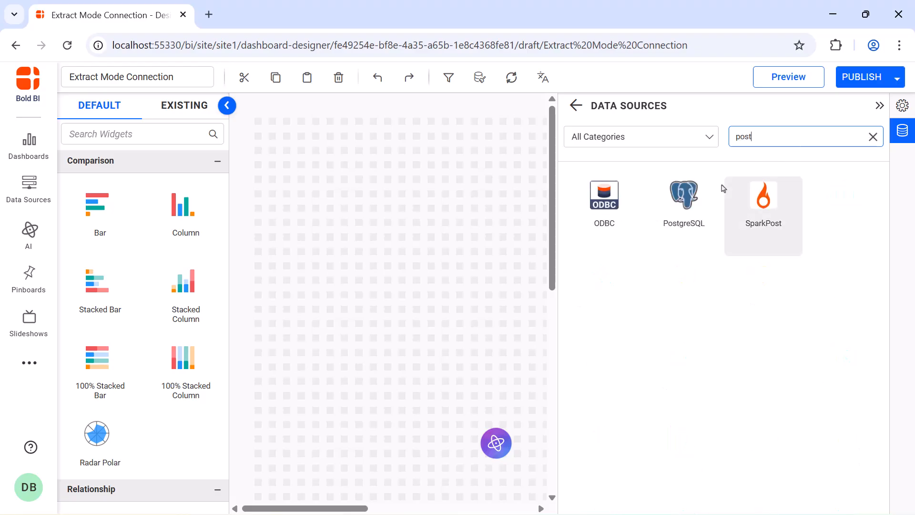
click(703, 194)
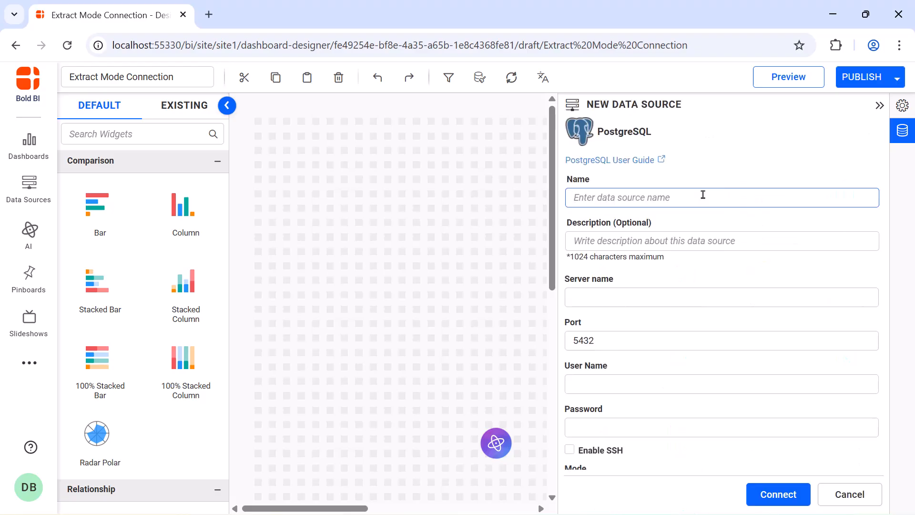
Name the data source Sales List and fill in the database server name and port
text(Sales List)
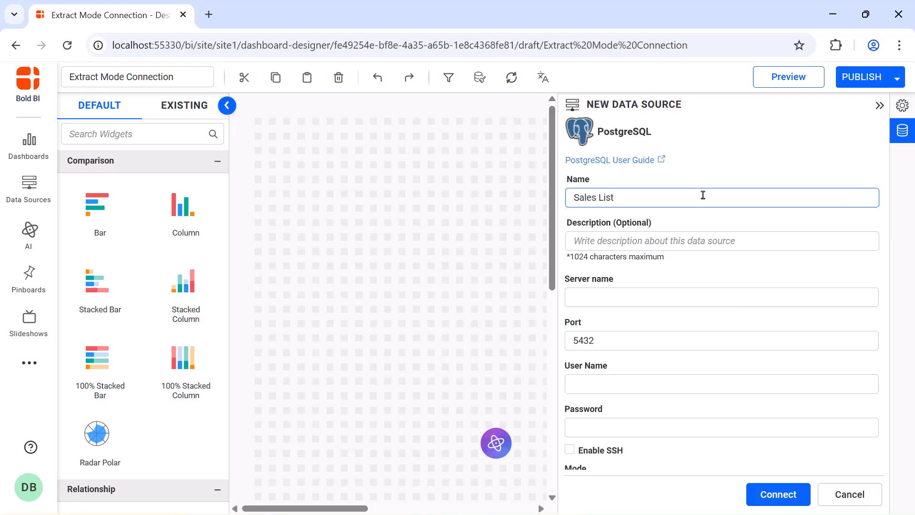
click(702, 296)
key(ctrl+v)
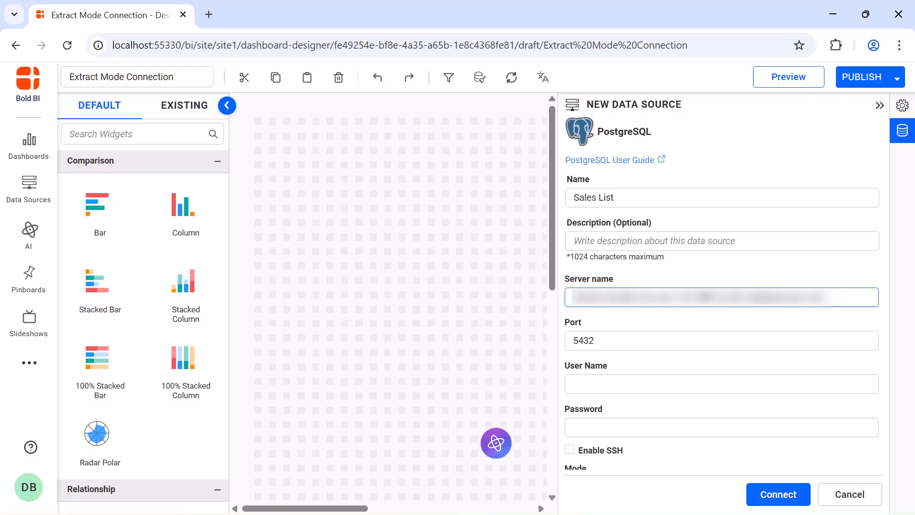
click(704, 342)
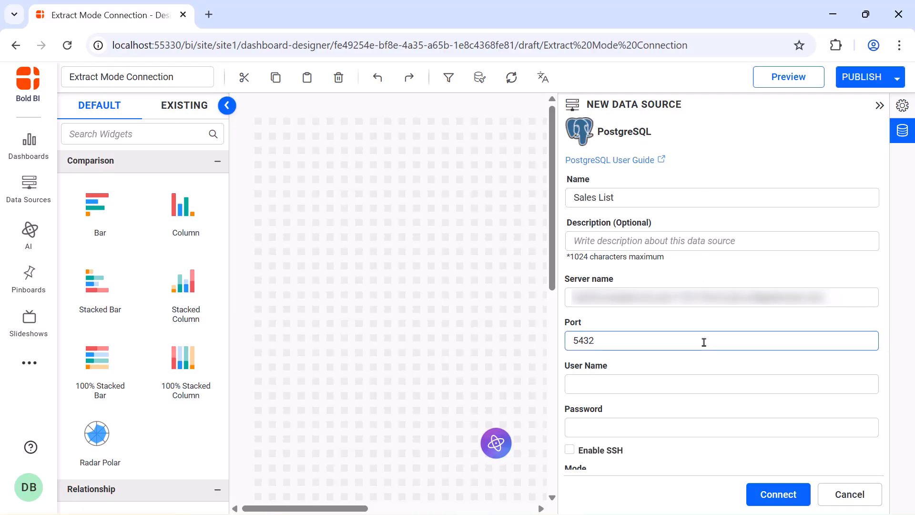
key(ctrl+a)
key(BackSpace)
key(ctrl+v)
Enter the database user name and password for the PostgreSQL connection
click(709, 383)
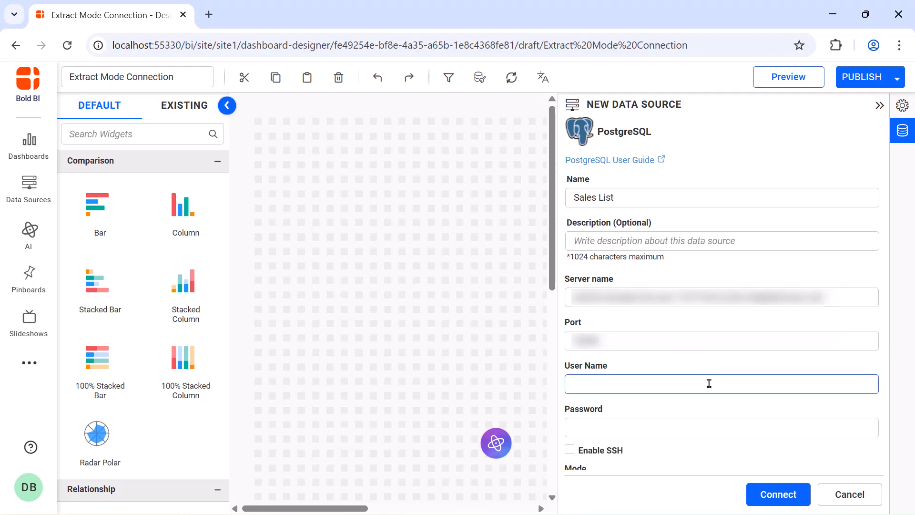
key(ctrl+v)
click(715, 426)
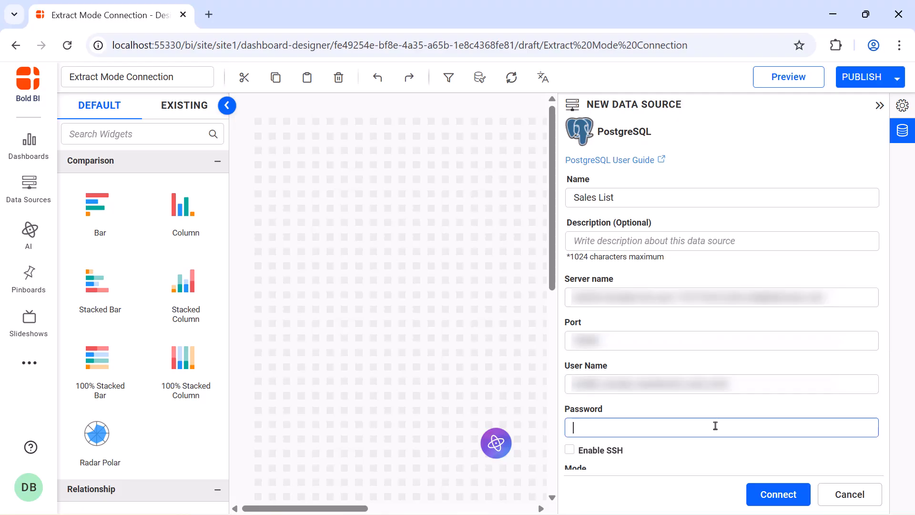
key(ctrl+v)
Set the connection mode to Extract and enter sample-dashboards as the database
scroll(619, 324, down, 3)
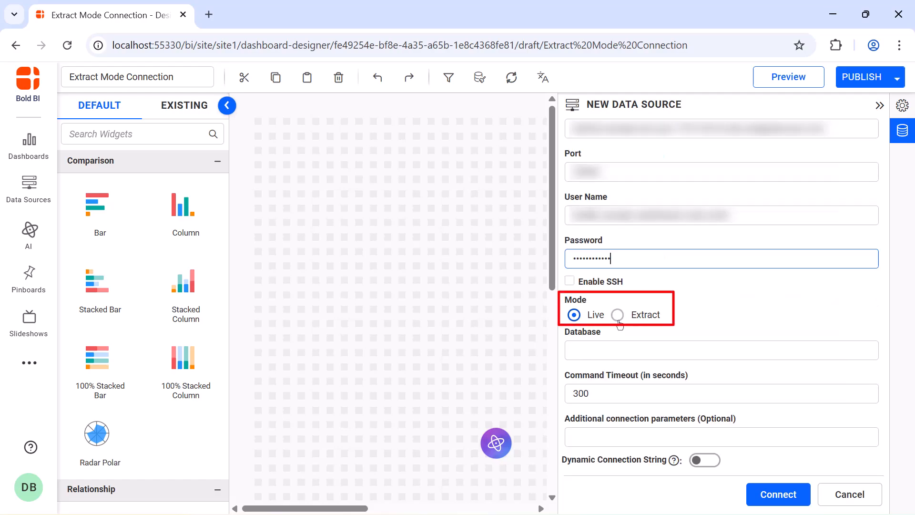
click(618, 316)
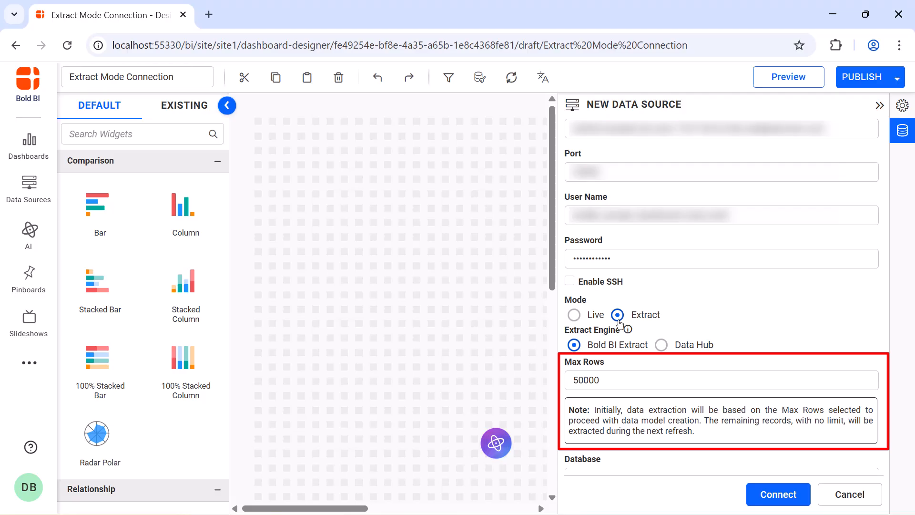
scroll(641, 272, down, 4)
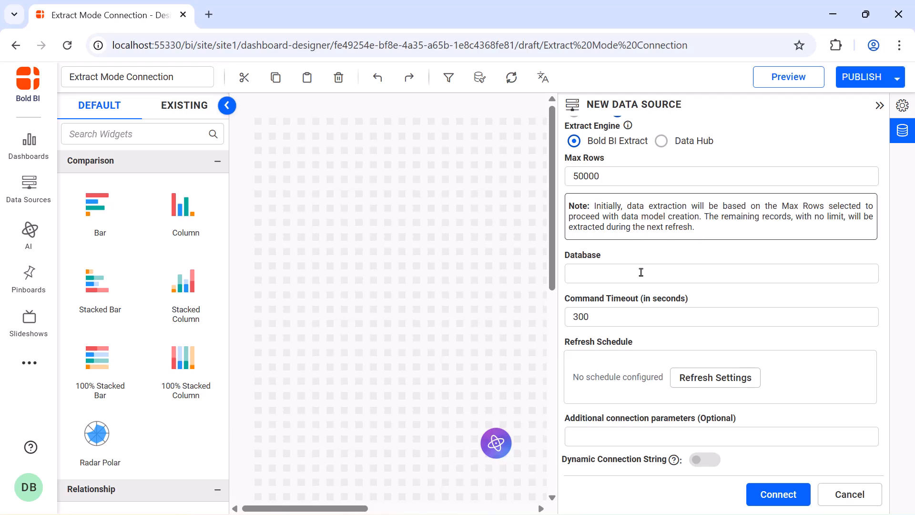
click(641, 272)
text(sample-dashboards)
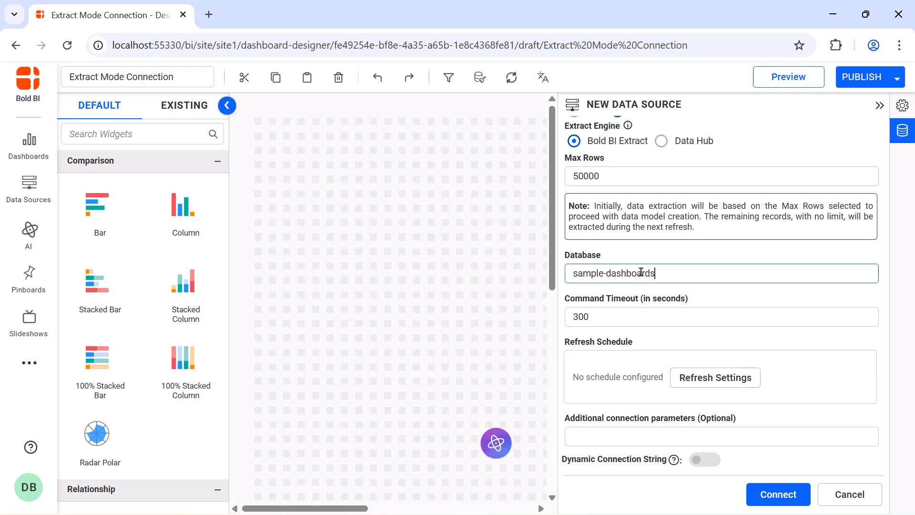
Schedule an hourly data refresh recurring every 01:00 and ending after 1 occurrence
click(703, 378)
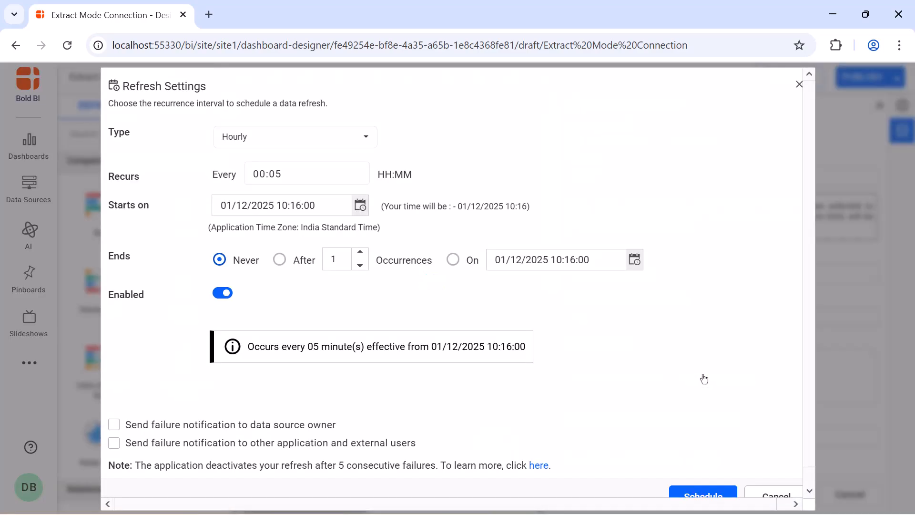
click(335, 145)
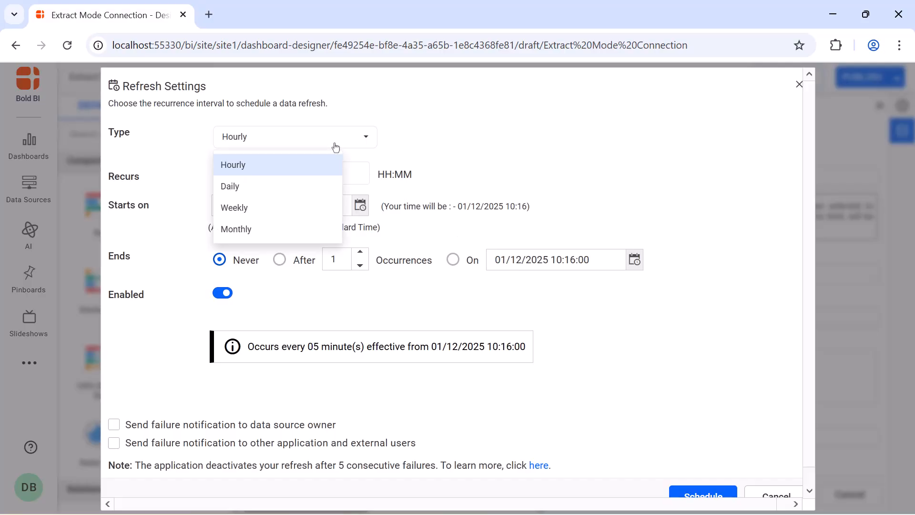
click(336, 145)
click(334, 173)
text(01:00)
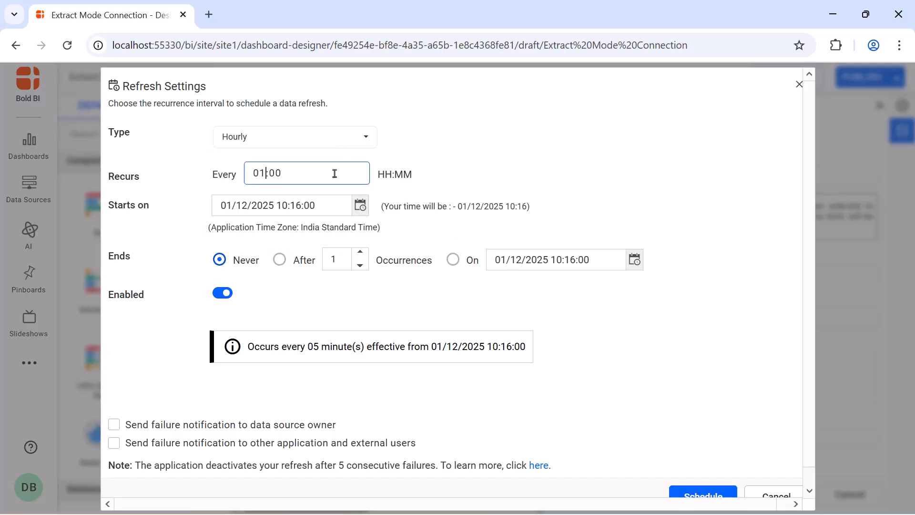
click(276, 264)
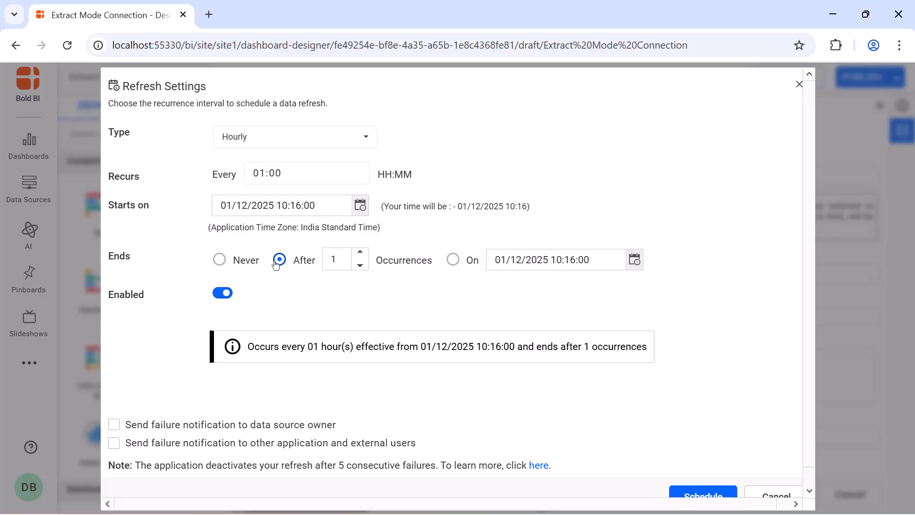
click(697, 496)
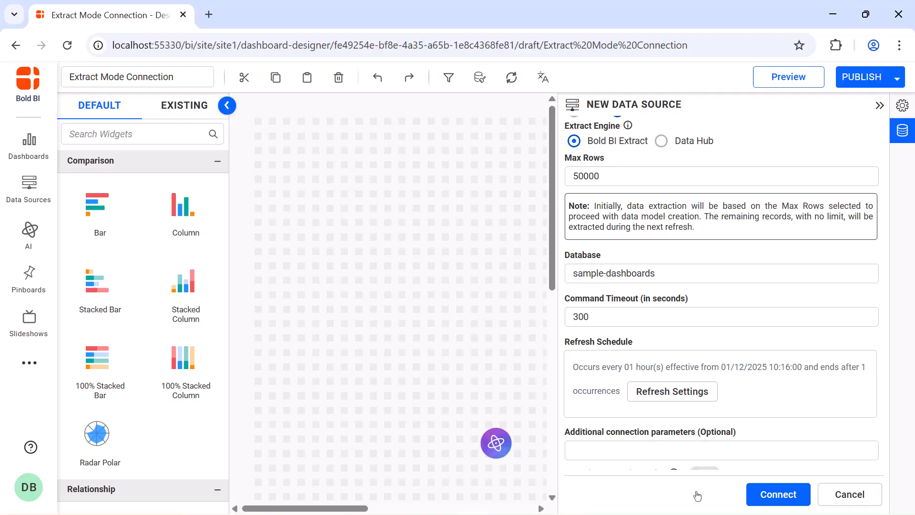
Connect to the database and extract the Customers table from the Sales schema in table mode
click(761, 496)
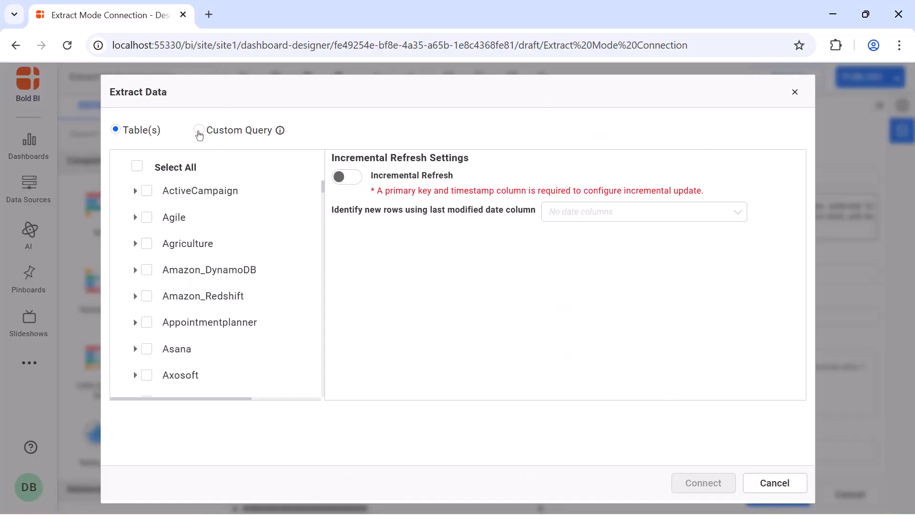
click(199, 131)
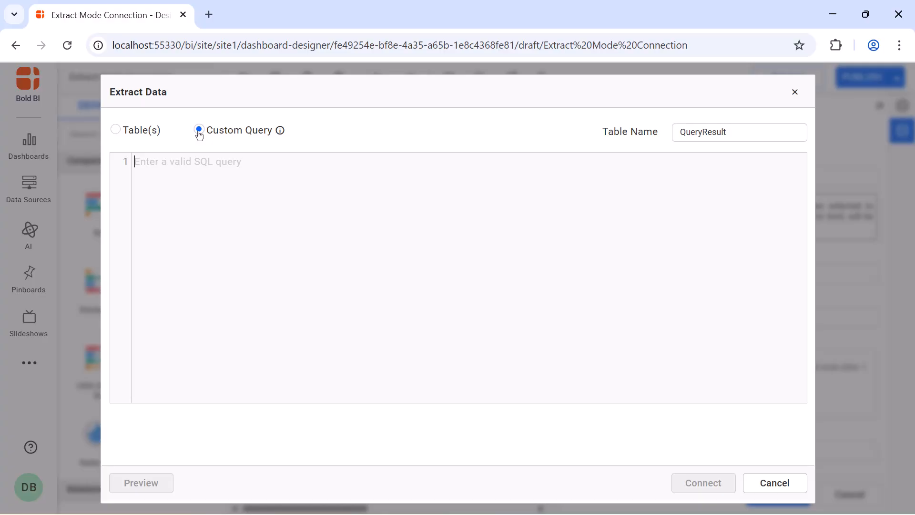
click(115, 131)
scroll(189, 215, down, 15)
scroll(190, 216, down, 5)
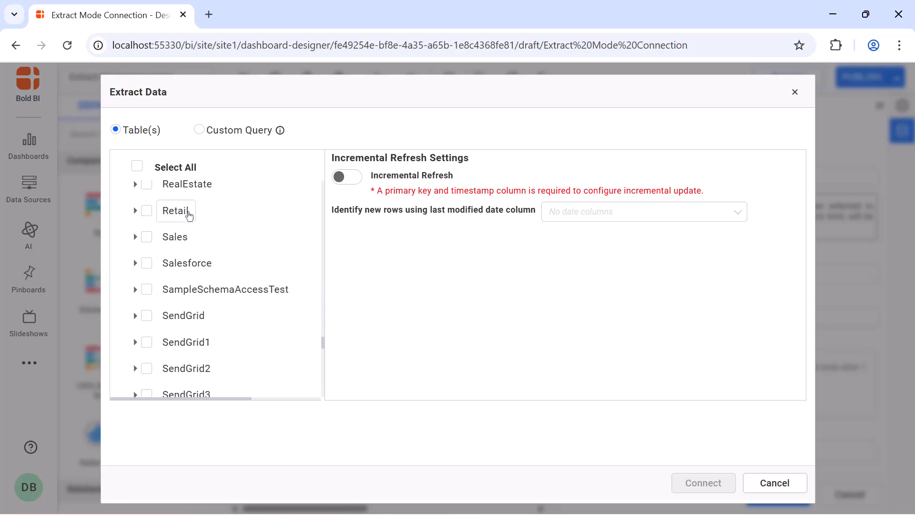
click(135, 236)
click(145, 263)
scroll(164, 286, down, 4)
click(166, 286)
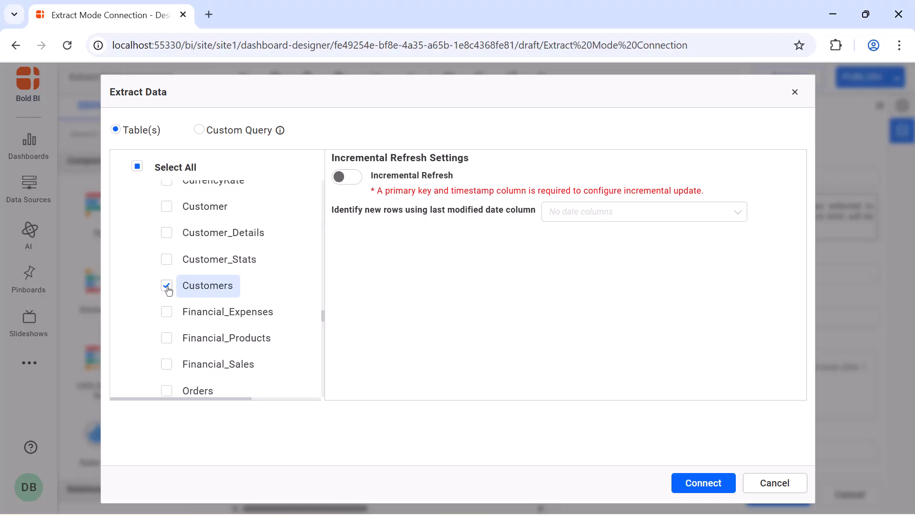
click(704, 482)
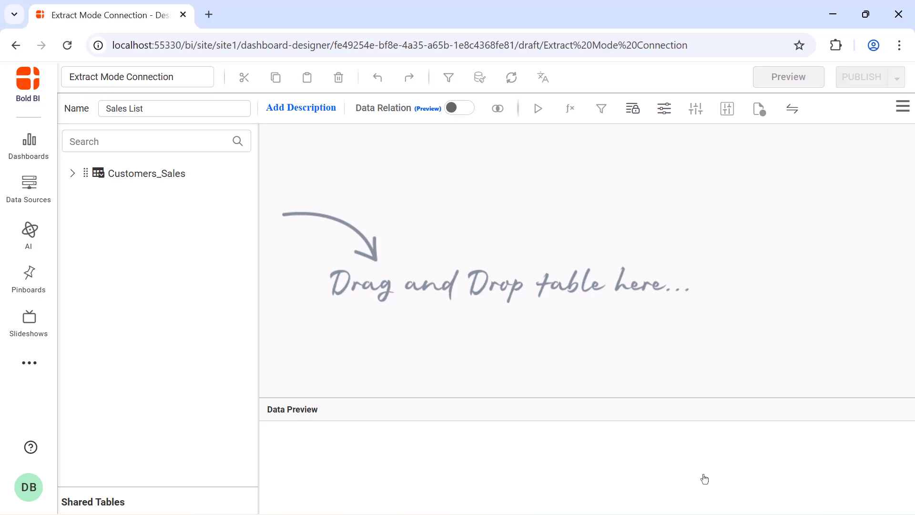
Add the Customers_Sales table to the data design canvas and save the data source
drag(143, 174, 390, 181)
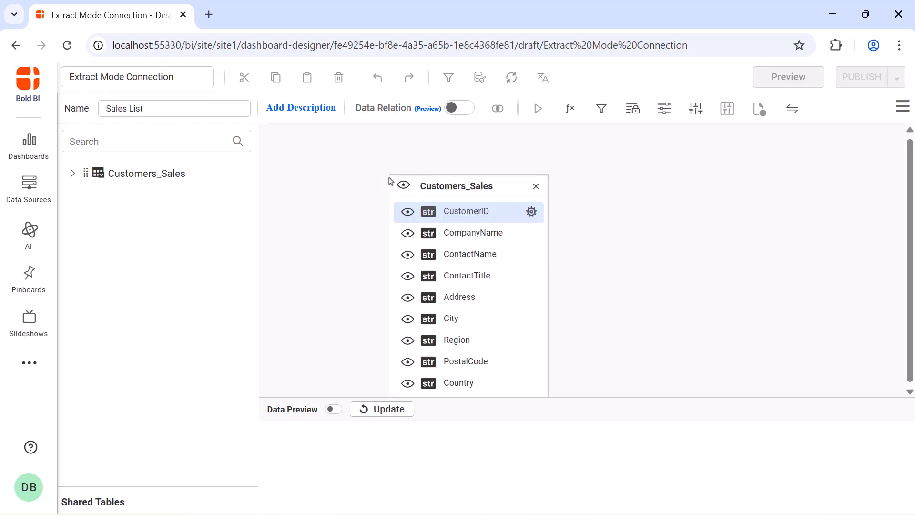
click(903, 106)
click(870, 141)
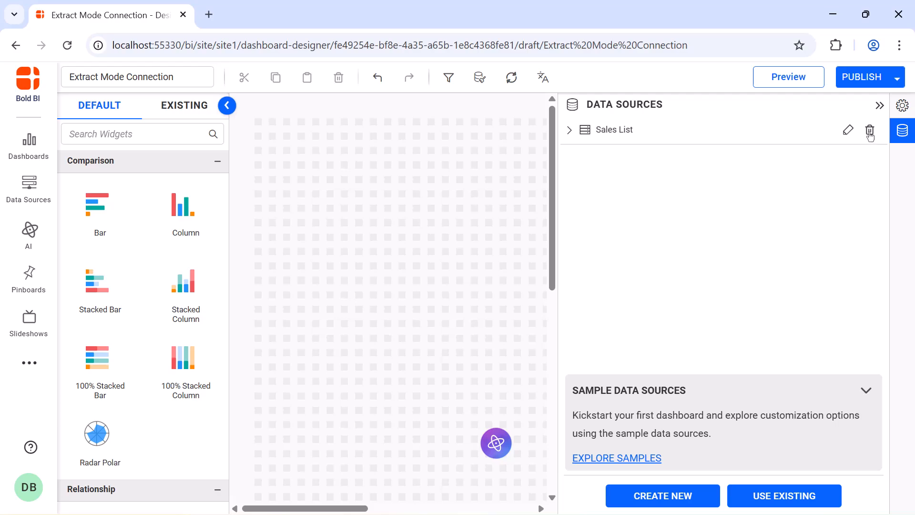
Go to the site's Data Sources list and create a dashboard from the Sales List data source
click(879, 106)
click(28, 187)
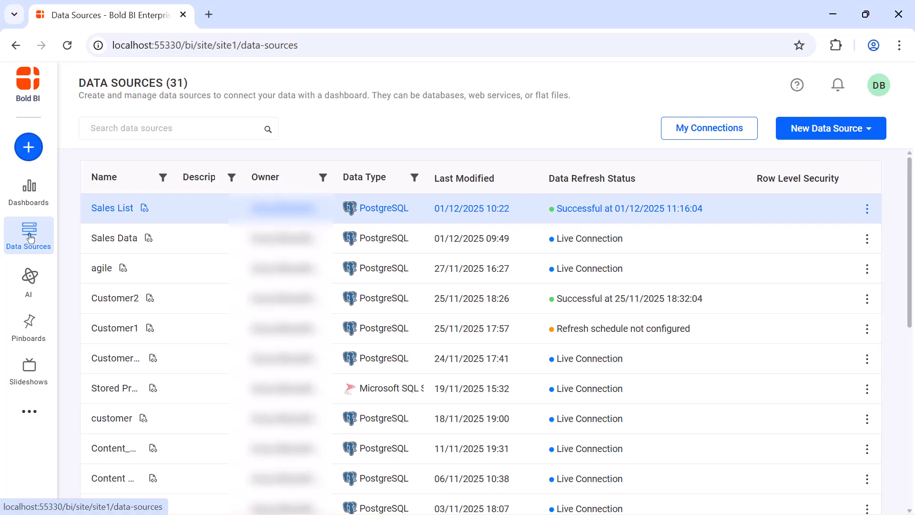
click(867, 209)
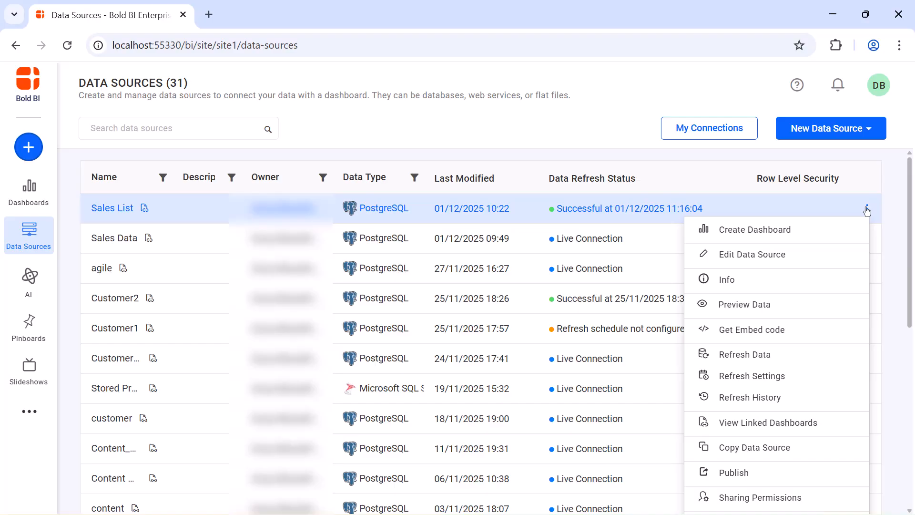
click(851, 231)
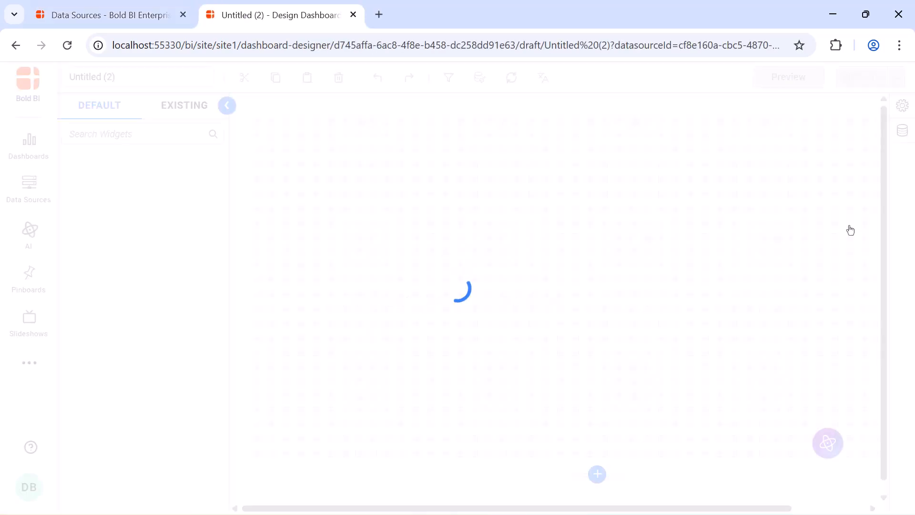
Have AI Copilot create a Customer Insights Dashboard for Sales Manager, and close the assistant
click(824, 440)
click(729, 394)
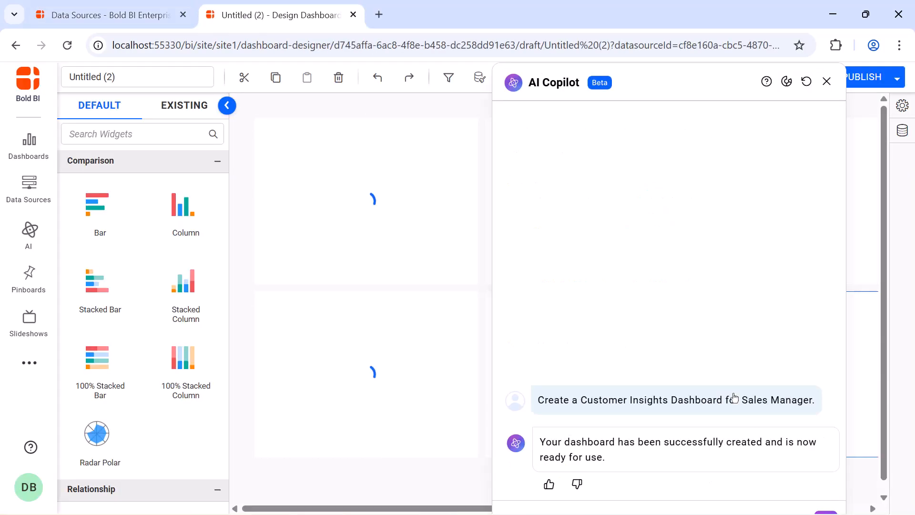
click(827, 82)
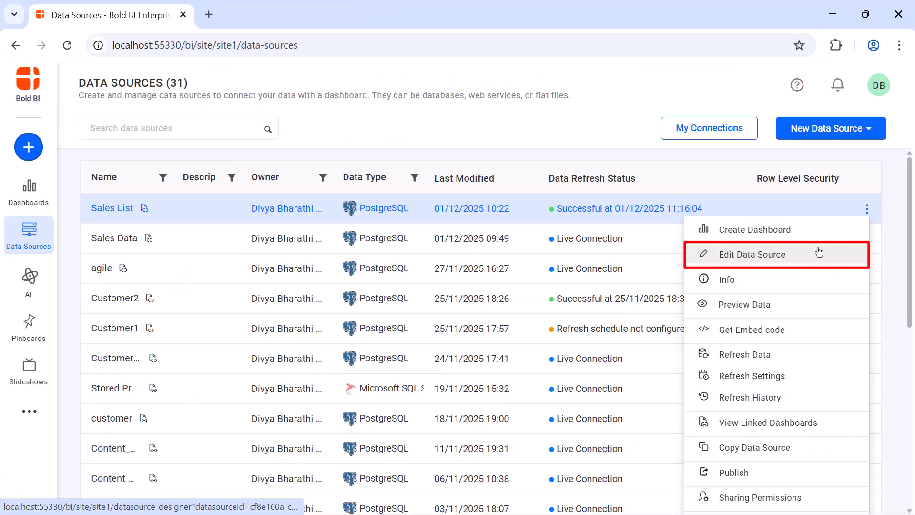
Open the Sales List data source for editing and add the Orders_Sales table to the canvas
click(818, 252)
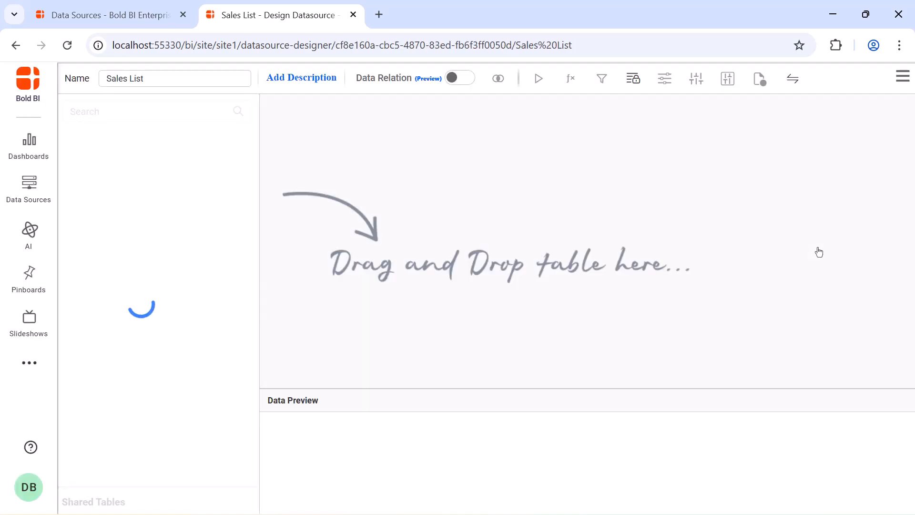
drag(205, 205, 321, 144)
Join Customers_Sales to Orders_Sales on equal CustomerID fields, and save and exit the data source
click(284, 235)
text(id)
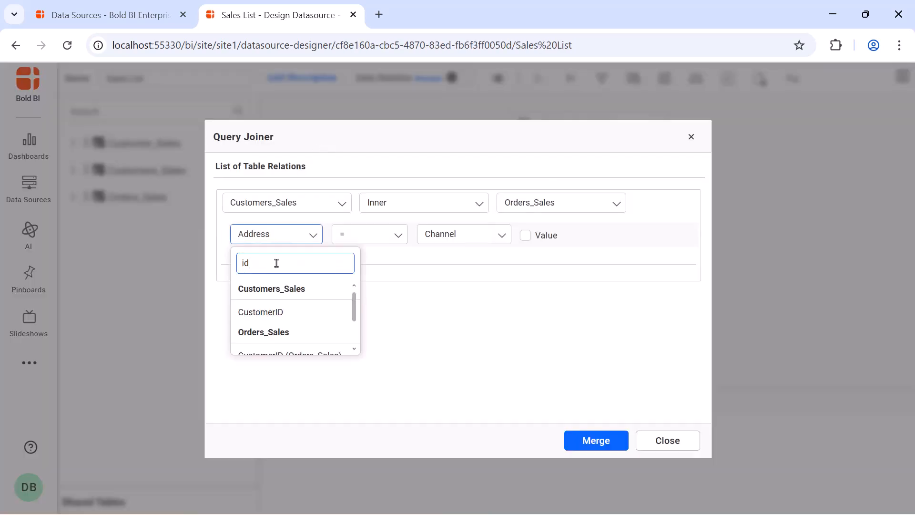
click(276, 309)
click(449, 237)
text(id)
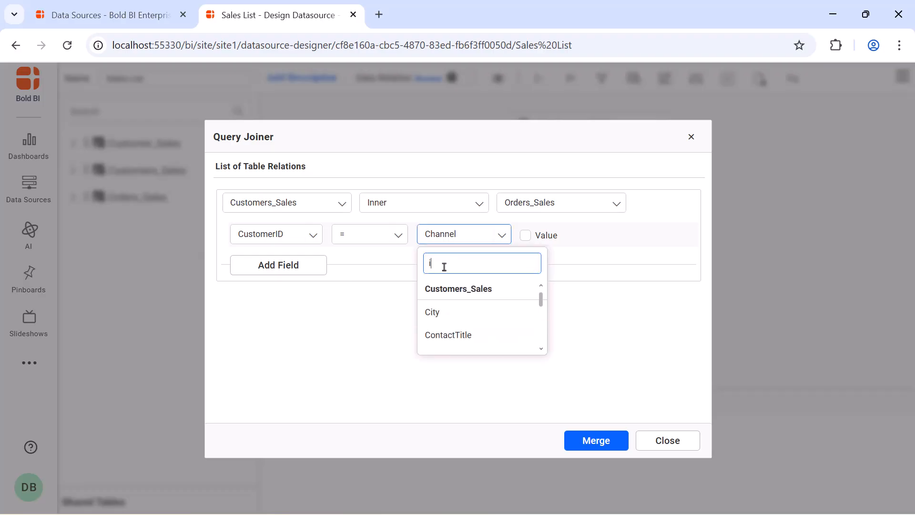
scroll(451, 314, down, 1)
click(453, 347)
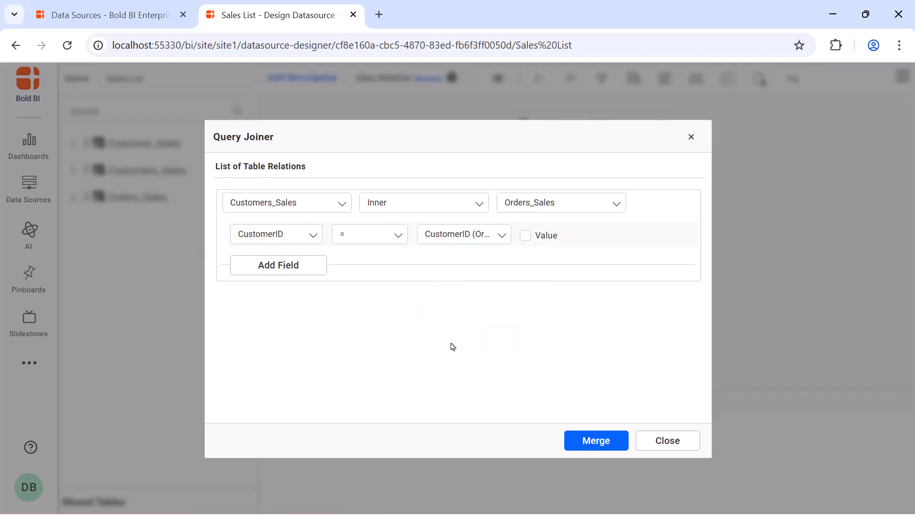
click(602, 440)
click(903, 82)
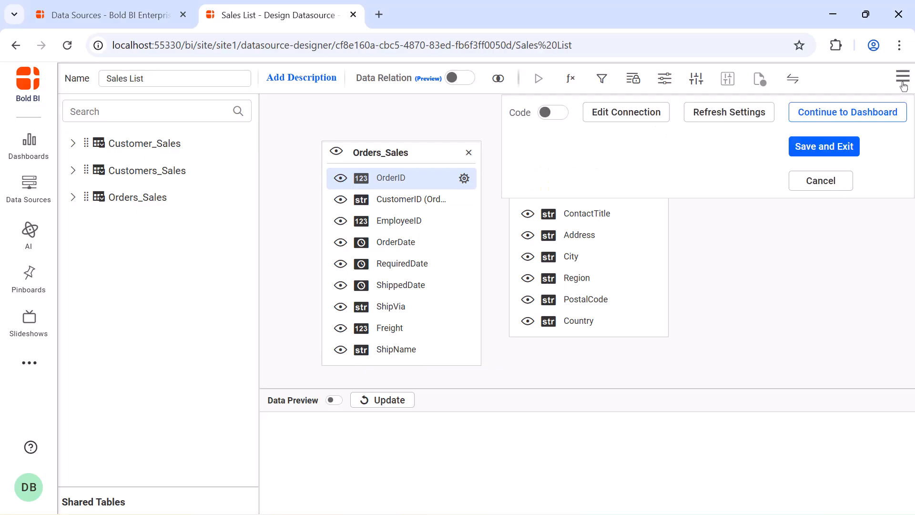
click(824, 147)
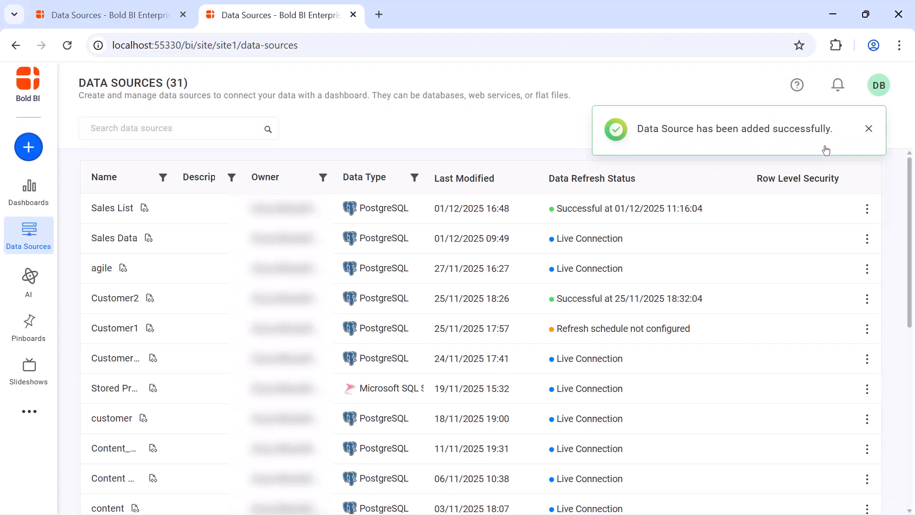
Review the Sales List data source's information, data preview and embed code
click(867, 208)
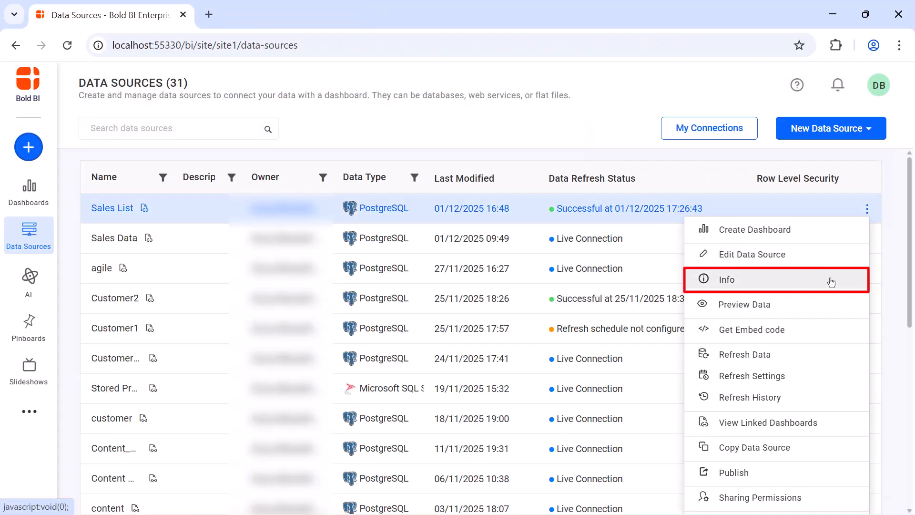
click(831, 282)
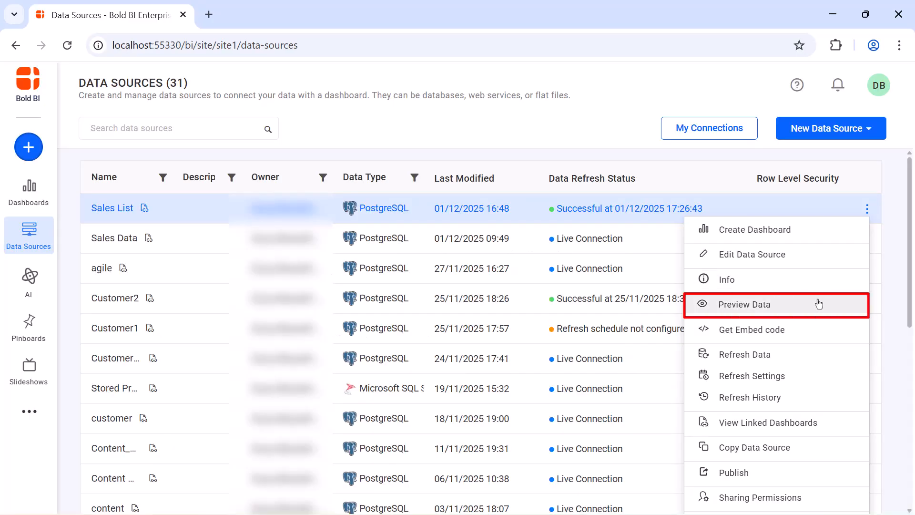
click(819, 303)
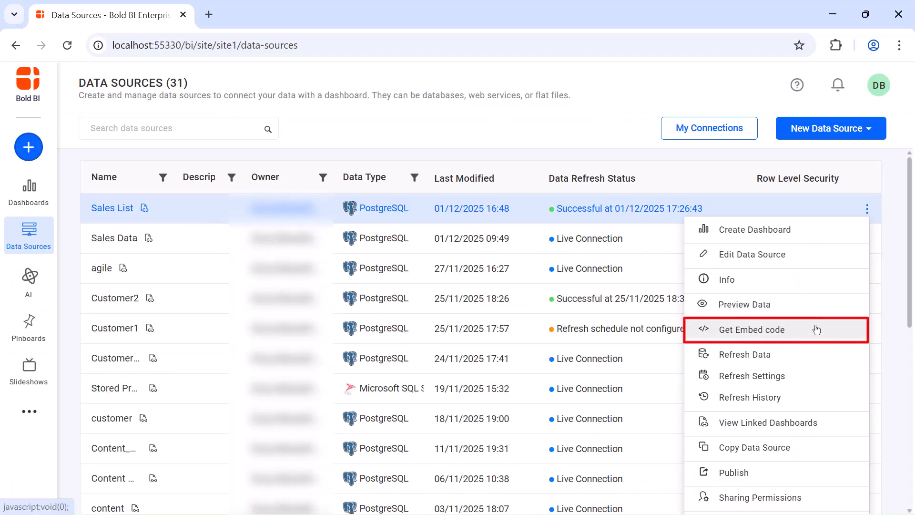
click(816, 329)
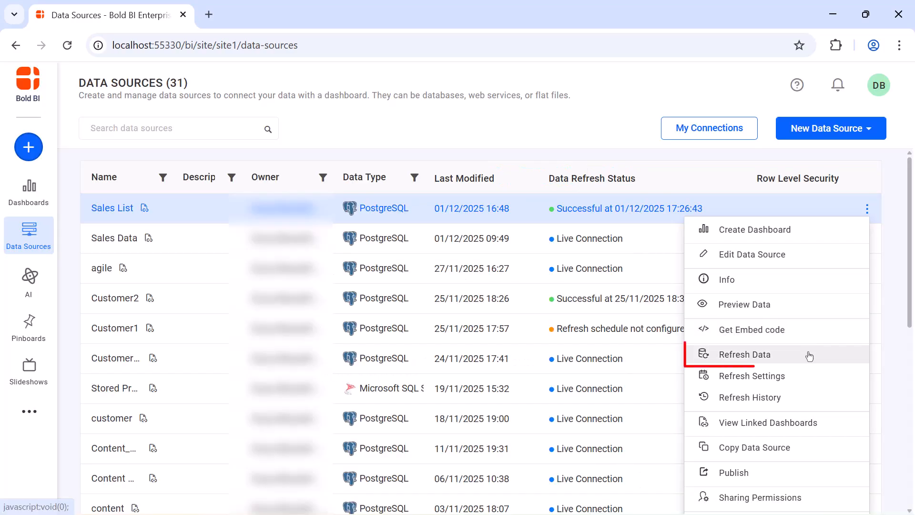
Refresh the Sales List data and reschedule its hourly refresh to recur every 00:05
click(809, 355)
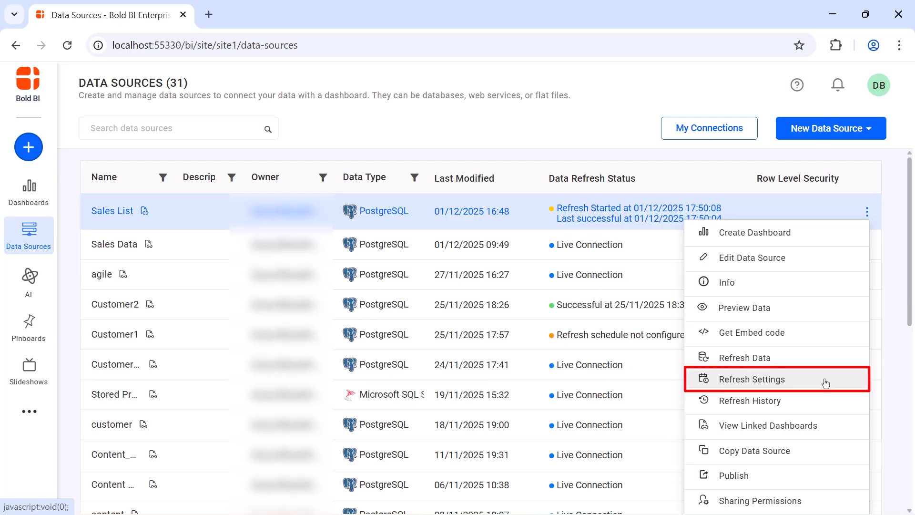
click(826, 383)
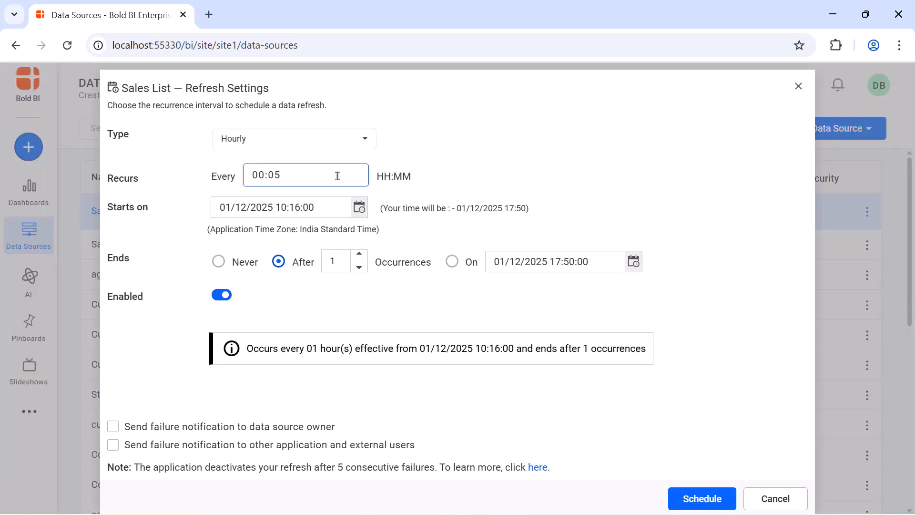
click(701, 498)
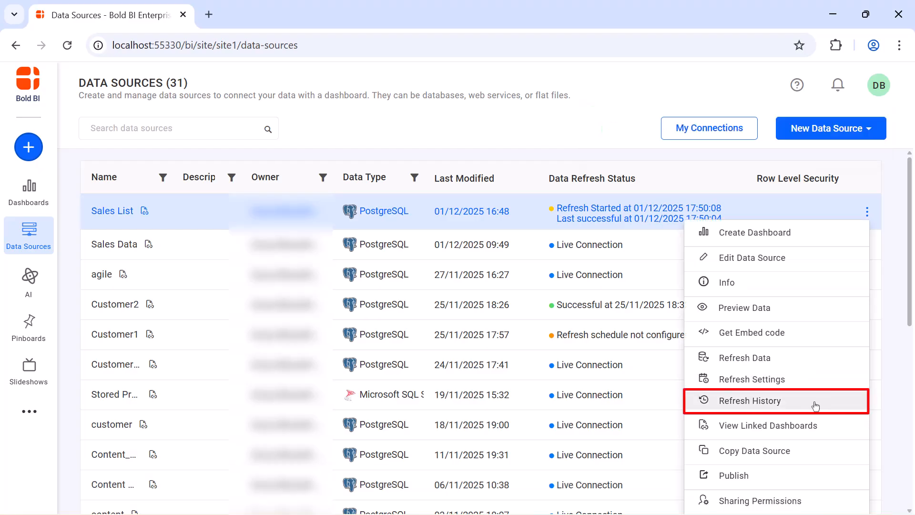
View the refresh history and the linked dashboards of the Sales List data source
click(816, 405)
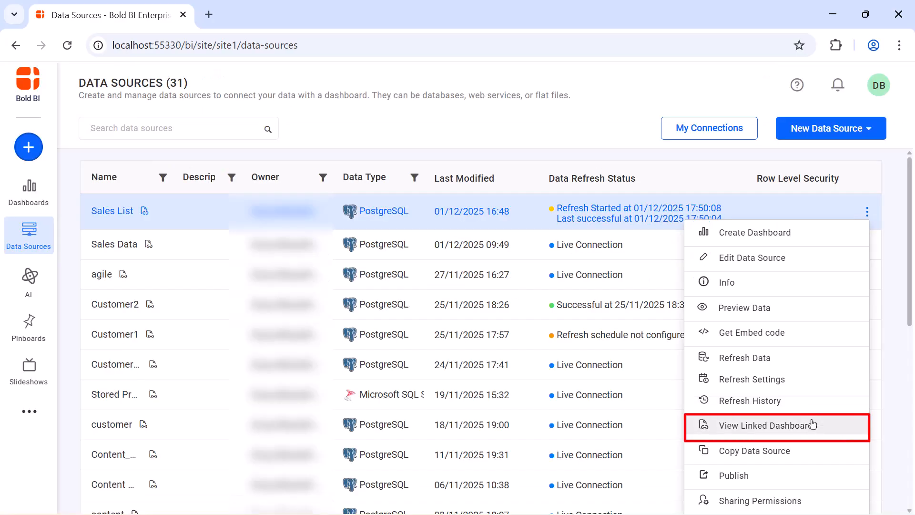
click(813, 425)
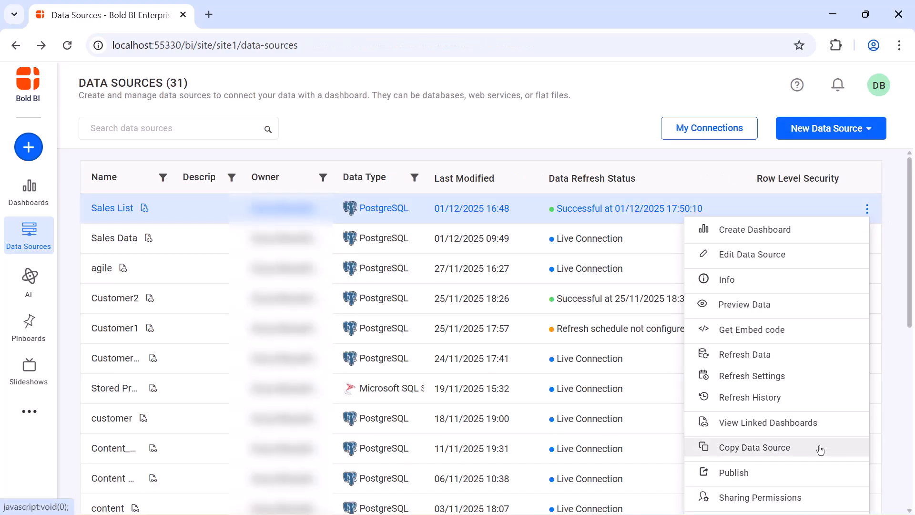
Copy the Sales List data source under the name Sales List Data
click(820, 450)
click(561, 288)
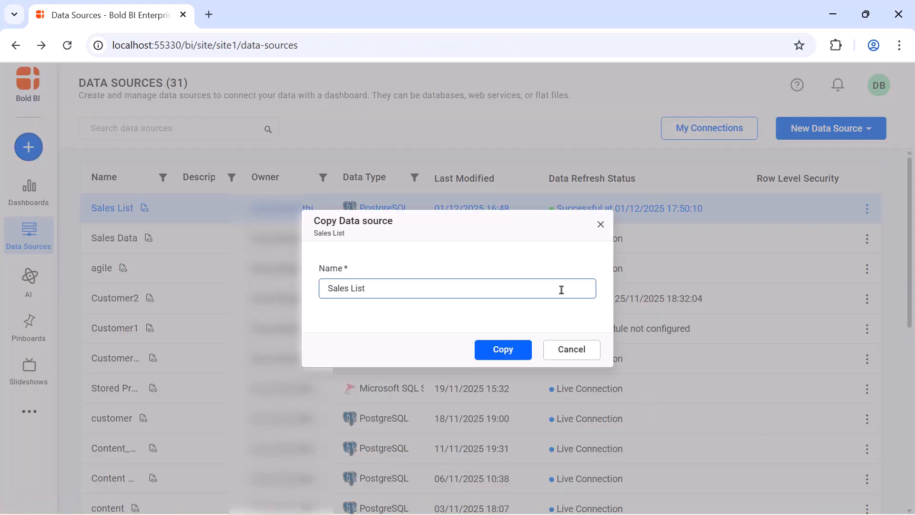
text(Data)
click(509, 348)
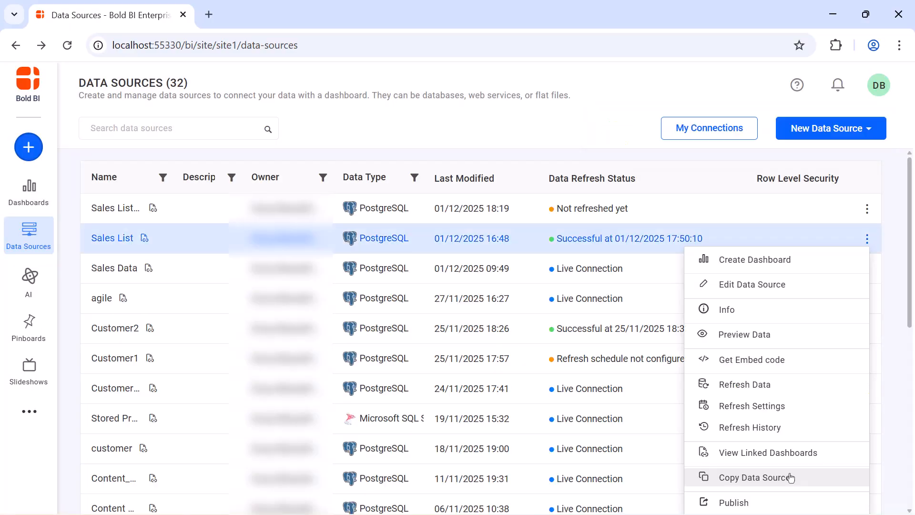
Open the publish option for Sales List, and share the data source with the suggested user with Read permission
click(787, 501)
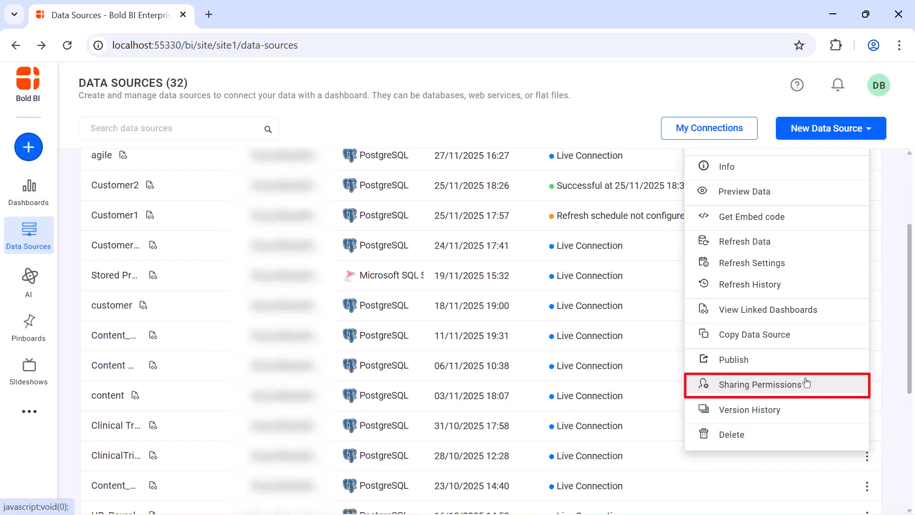
click(806, 383)
click(476, 277)
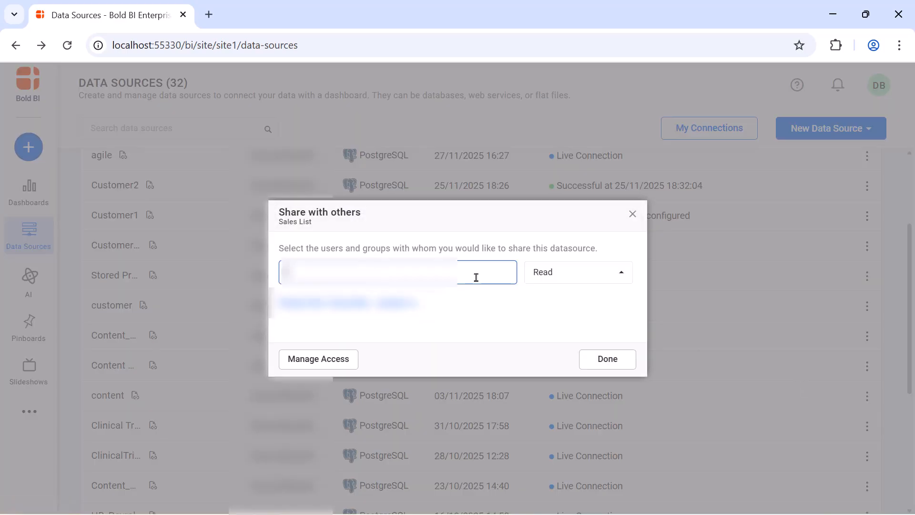
click(467, 300)
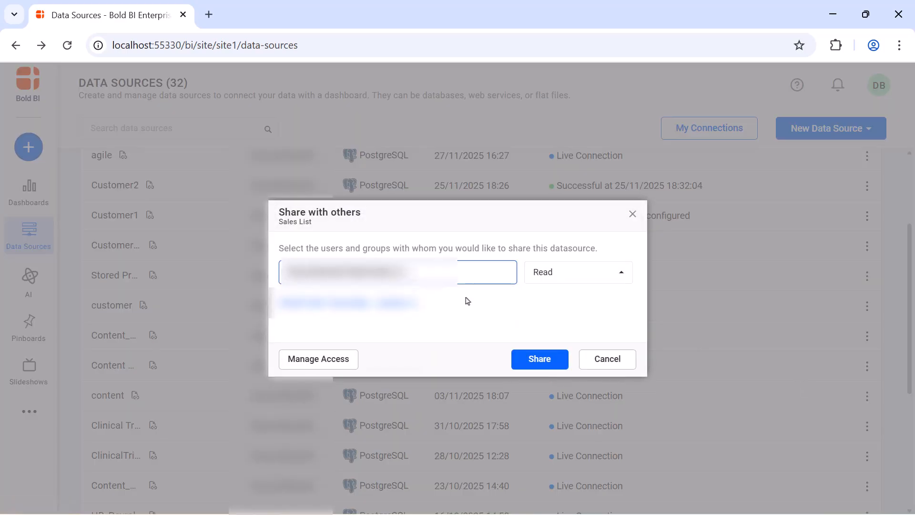
click(559, 278)
click(547, 358)
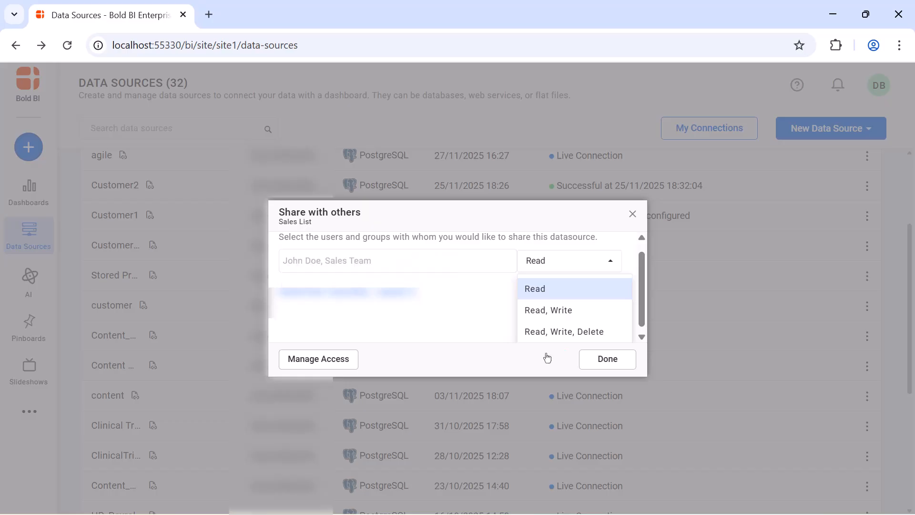
click(596, 359)
View the version history of the Sales List data source
click(867, 366)
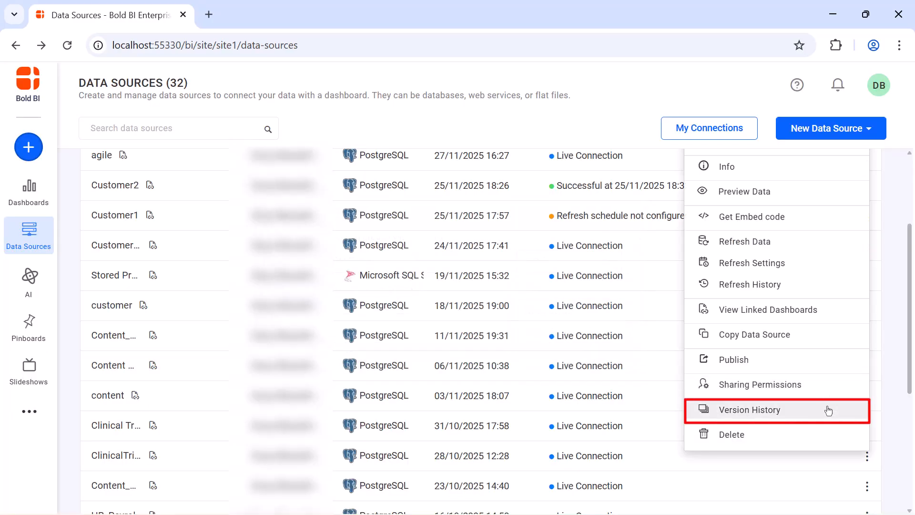
click(828, 410)
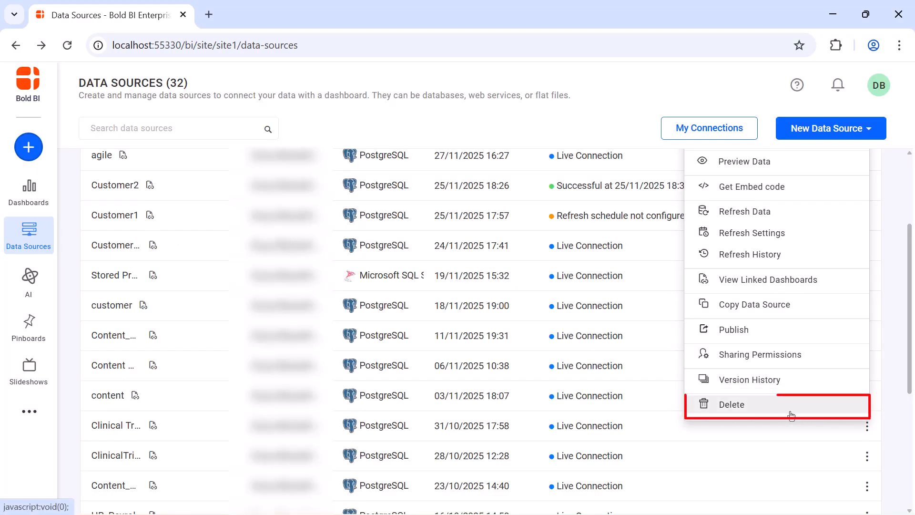
Delete the Sales List Data copy from the data sources
click(791, 415)
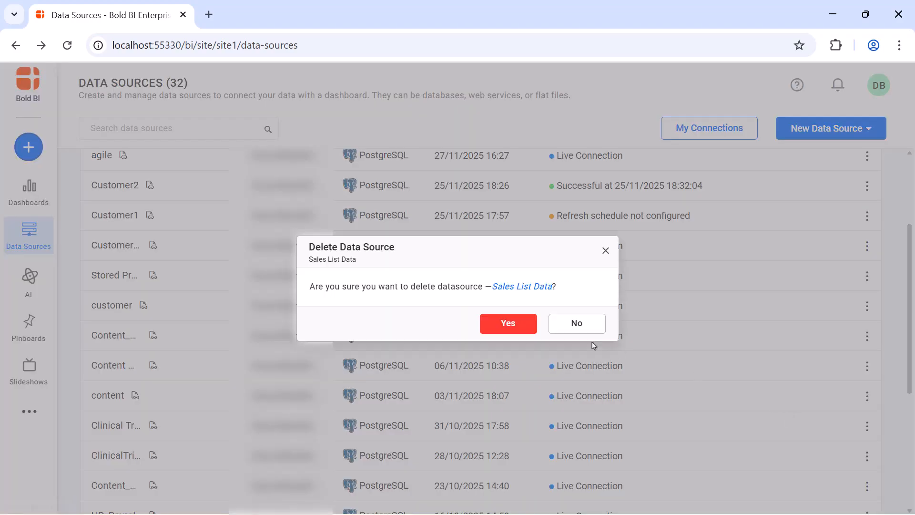
click(509, 324)
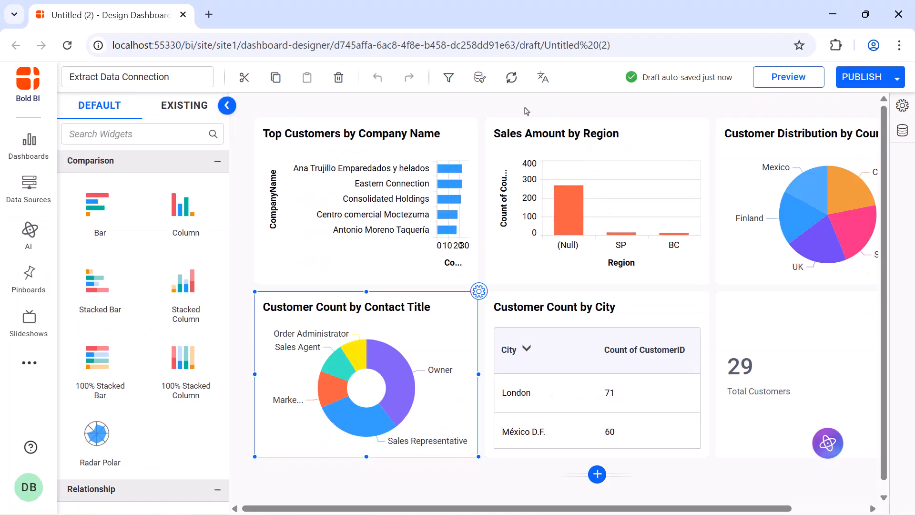
Enable auto refresh for the Extract Data Connection dashboard with a common time interval of 00:00:30
click(511, 85)
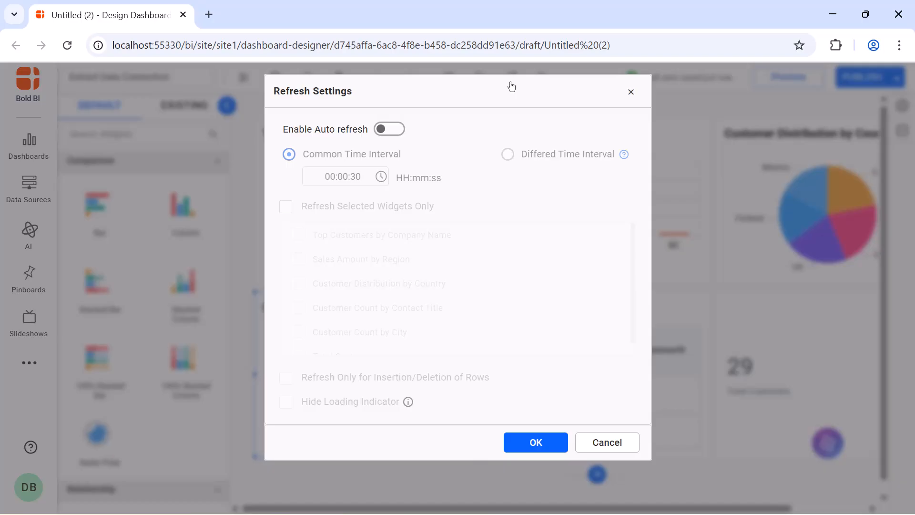
click(399, 131)
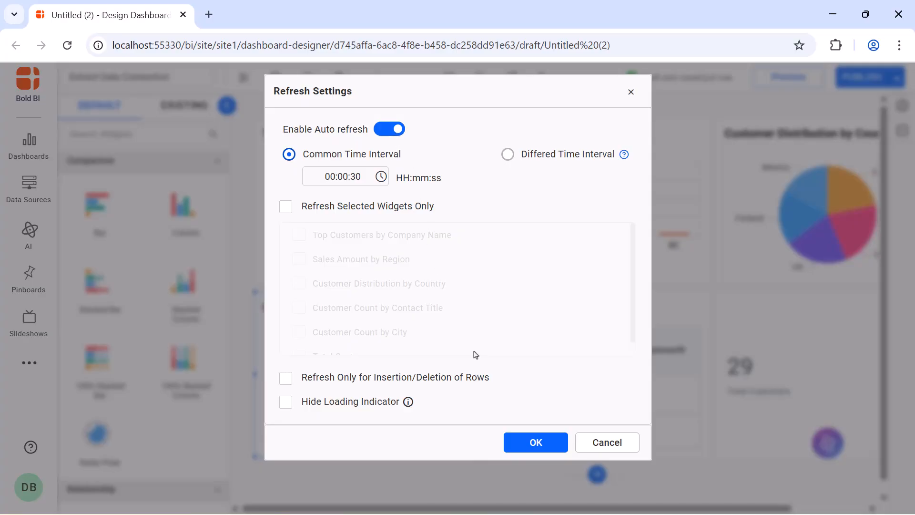
click(517, 442)
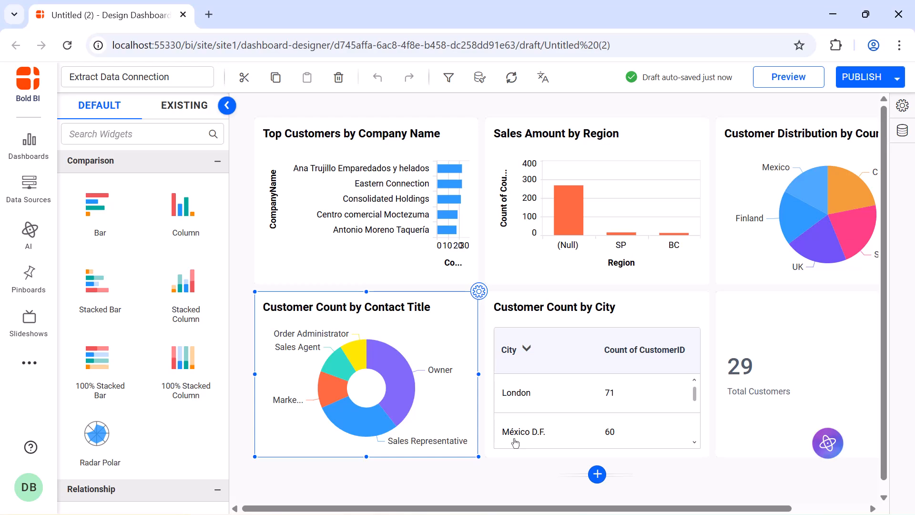
Go from the dashboard designer to the site's Data Sources list
click(29, 186)
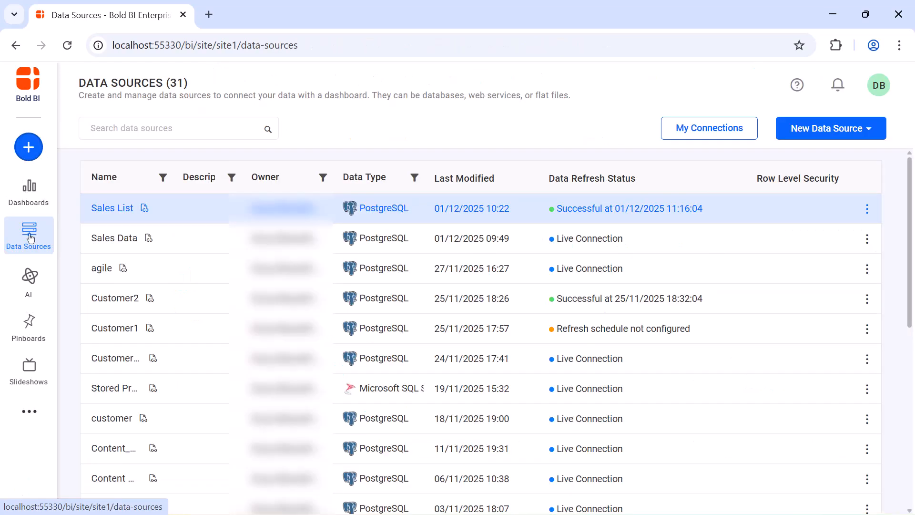